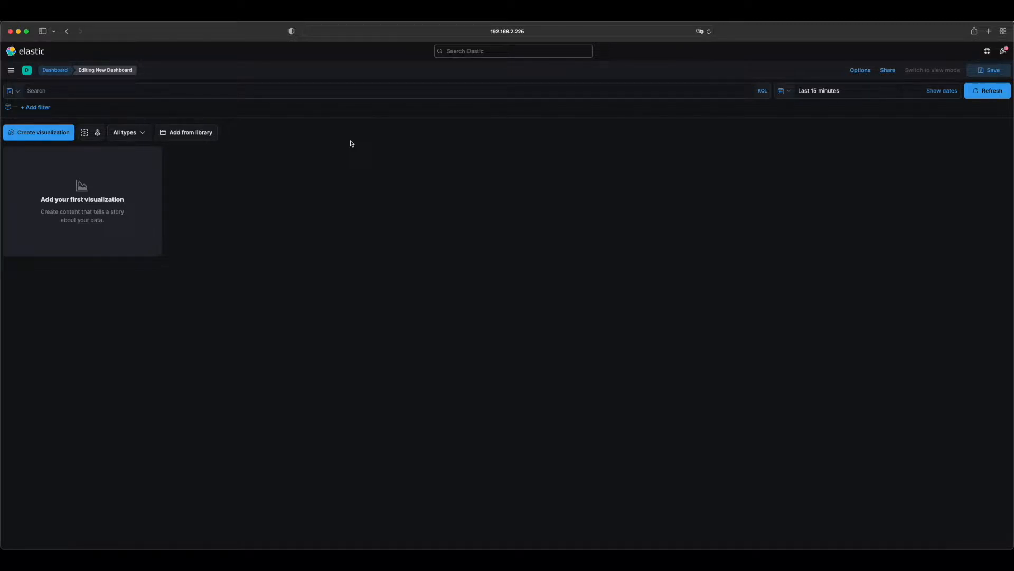
Create a visualization from the alerts-ntopng* index pattern and plot the client.bytes field as vertical stacked bars
left_click(48, 134)
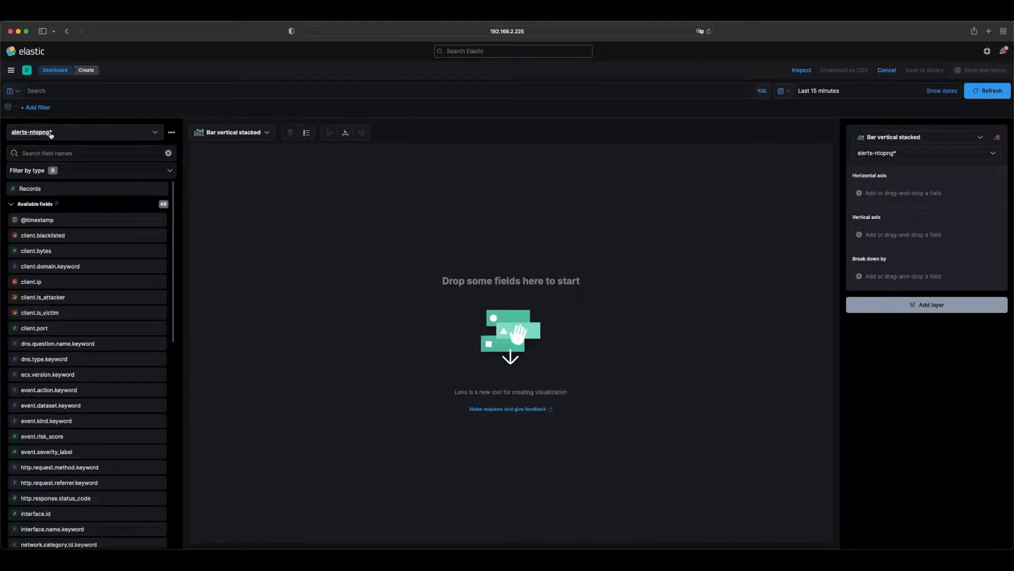
left_click(51, 134)
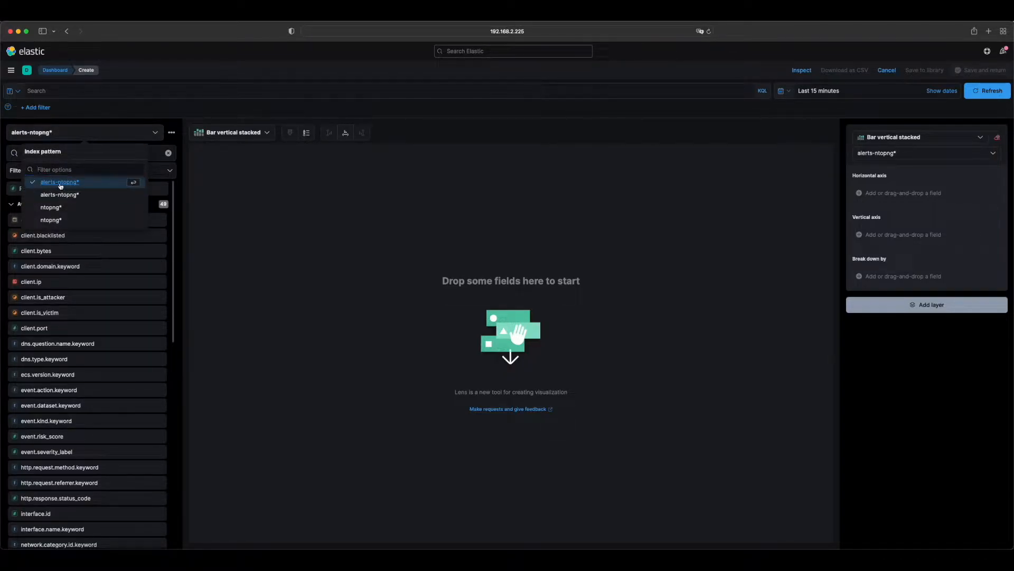
left_click(59, 183)
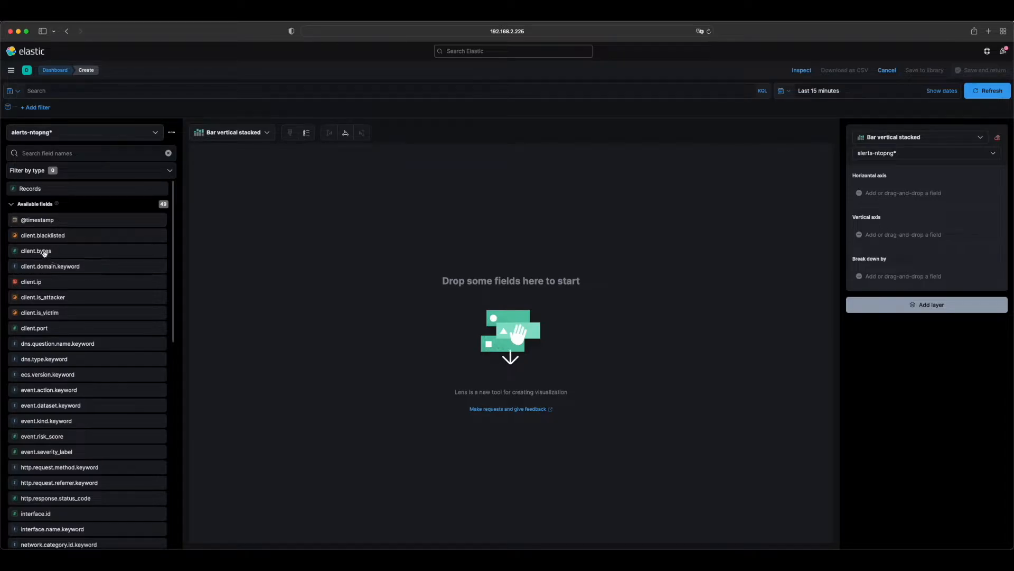
left_click_drag(43, 252, 399, 273)
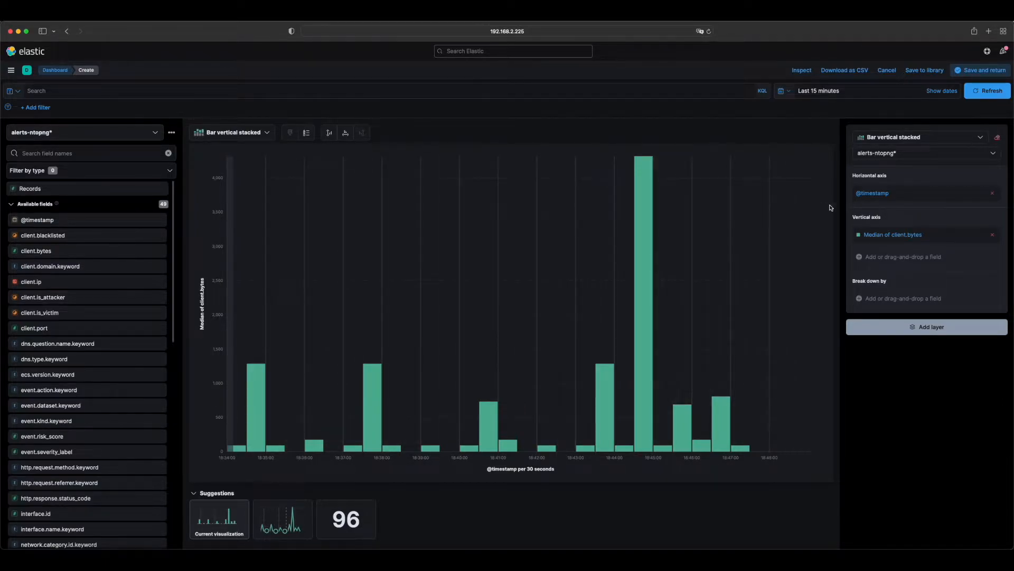
Set the series color of the vertical axis metric client.bytes to orange #FDAD0D
left_click(880, 235)
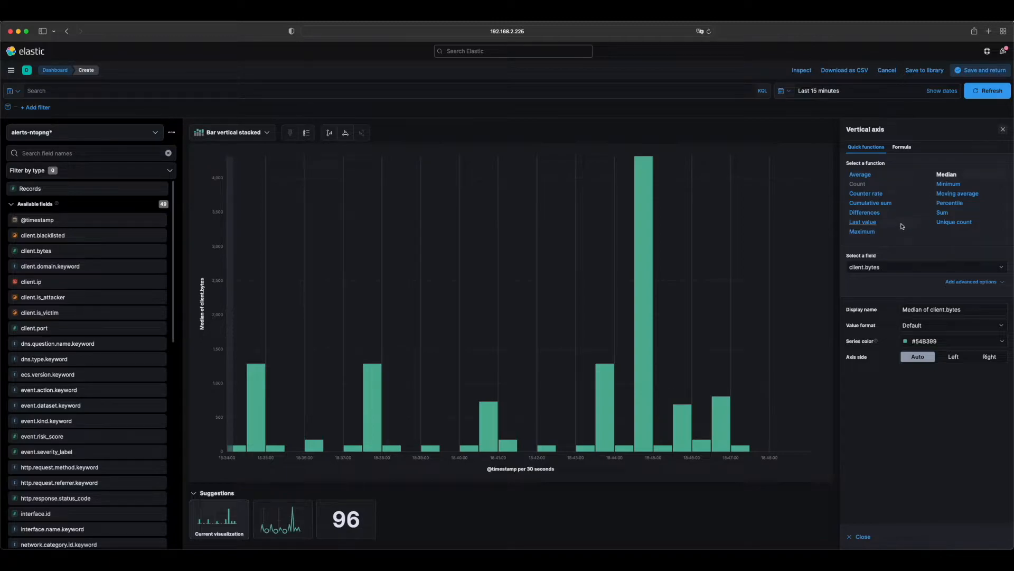
left_click(924, 341)
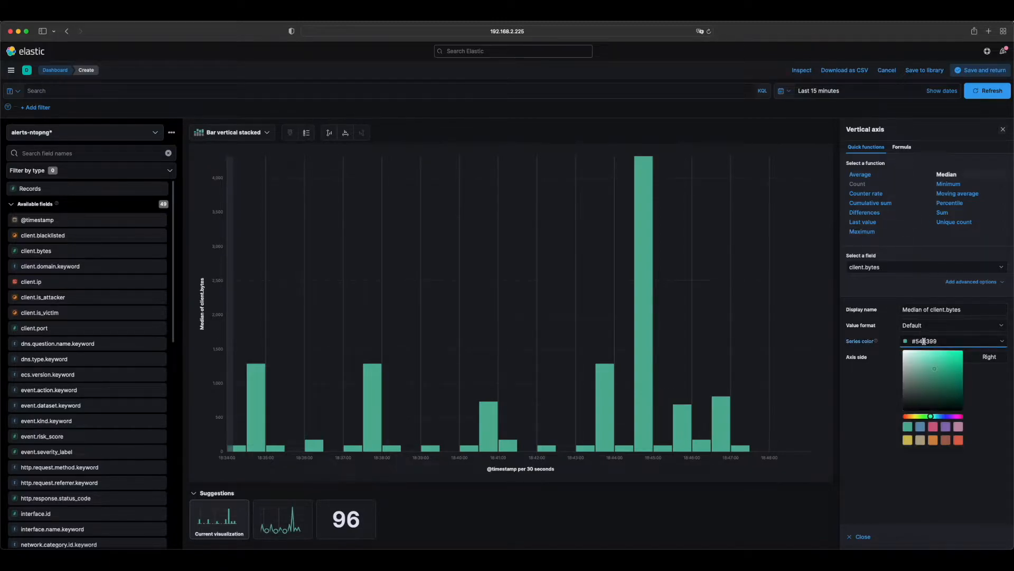
left_click_drag(926, 416, 911, 413)
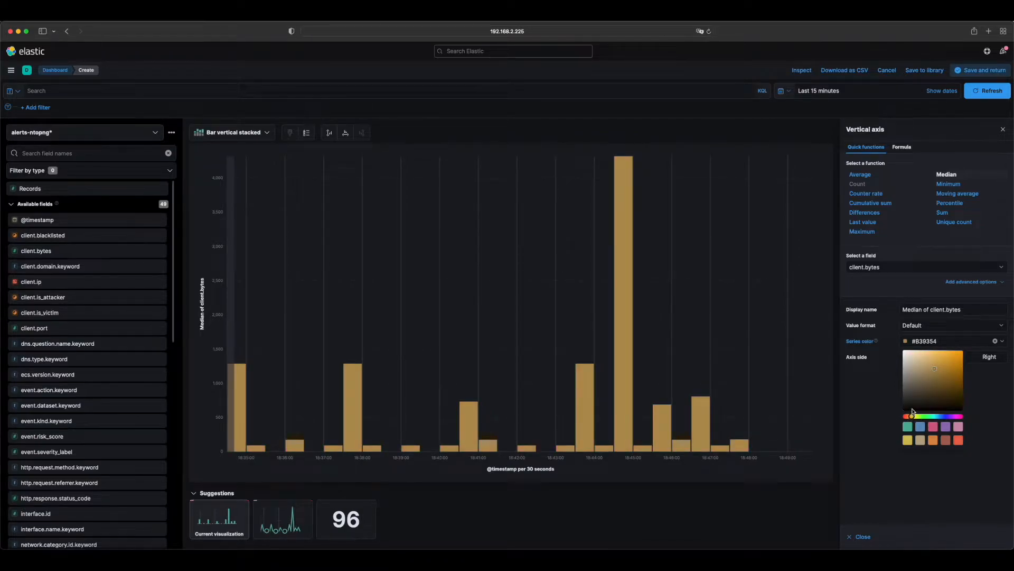
left_click(960, 350)
left_click(981, 380)
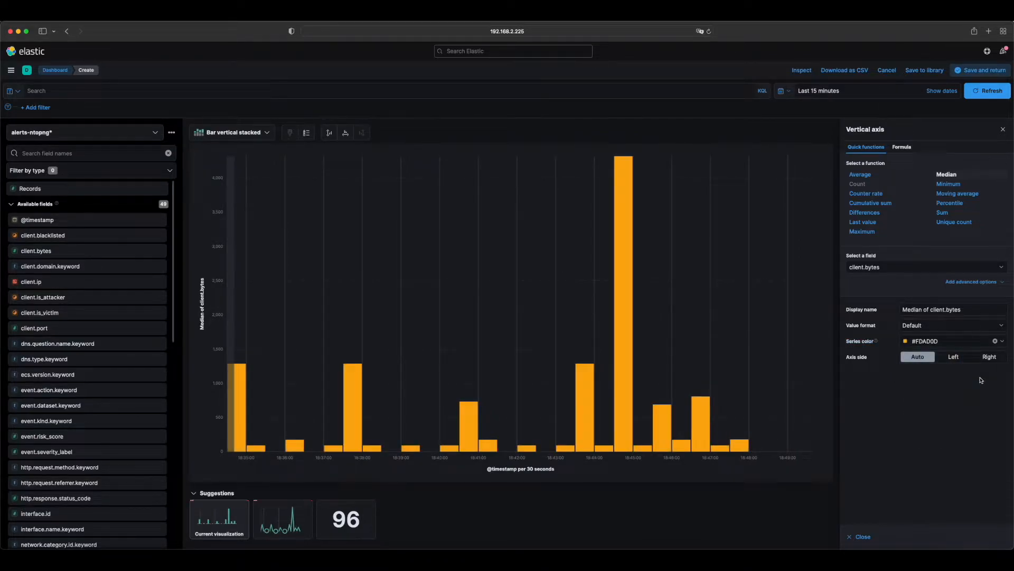
Set the left axis label orientation to Vertical and name the axis "client bytes"
left_click(328, 133)
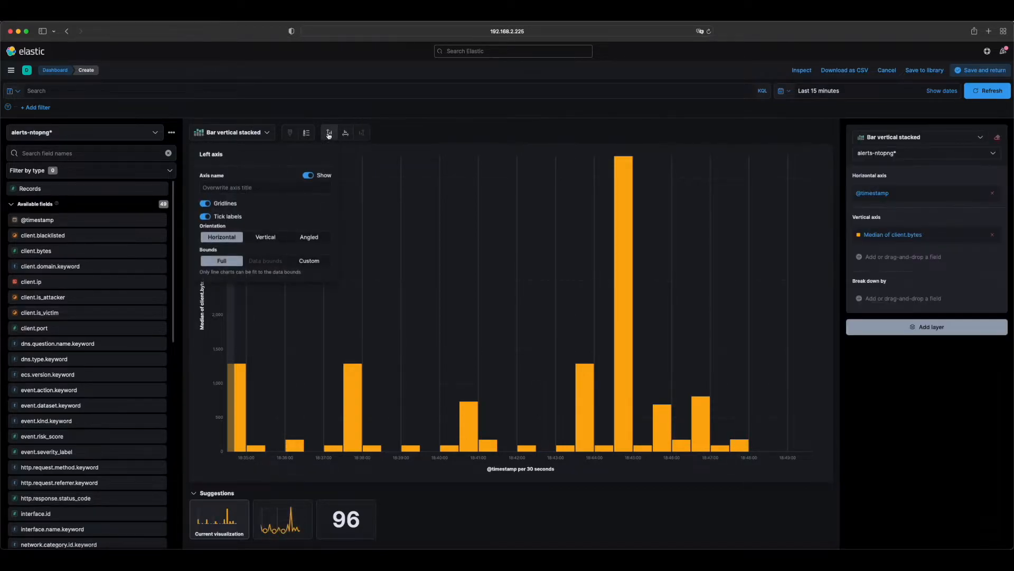
left_click(265, 238)
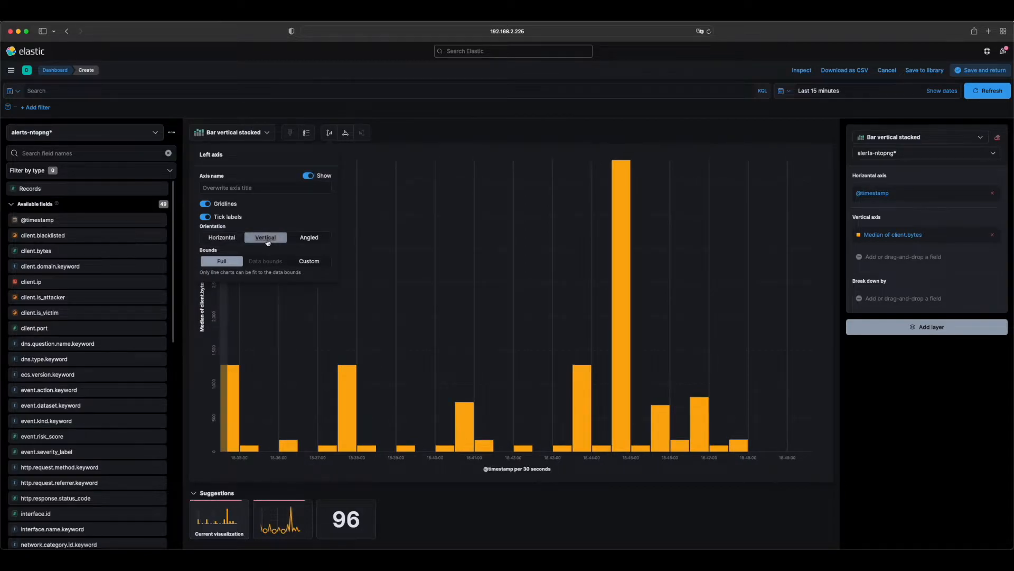
left_click(248, 187)
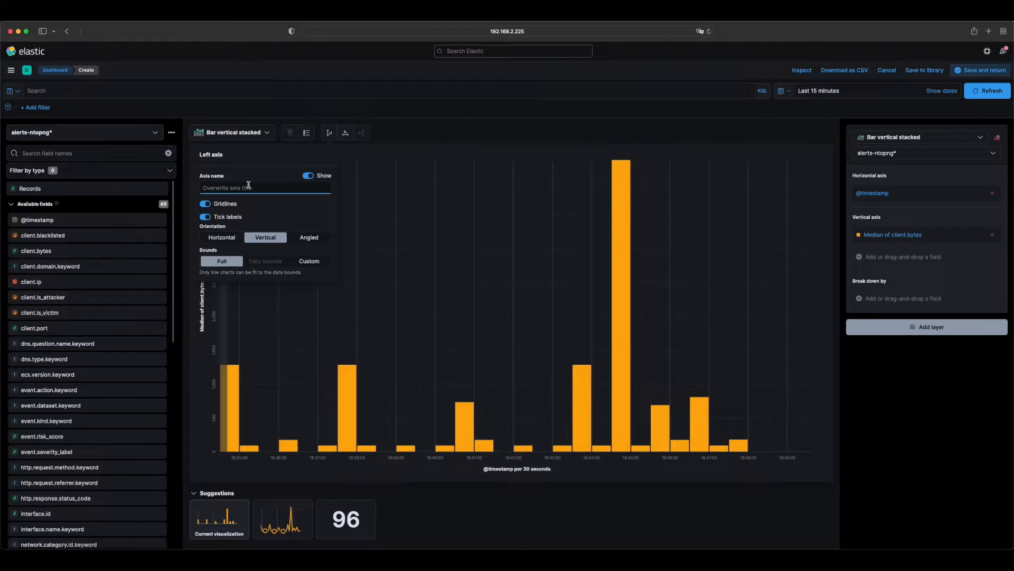
type("client bytes")
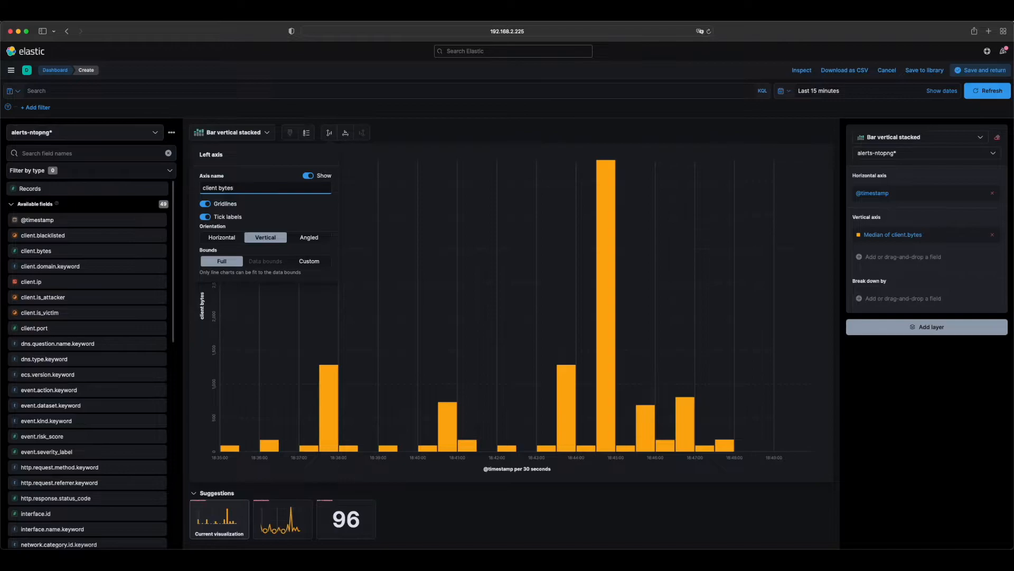
left_click(232, 217)
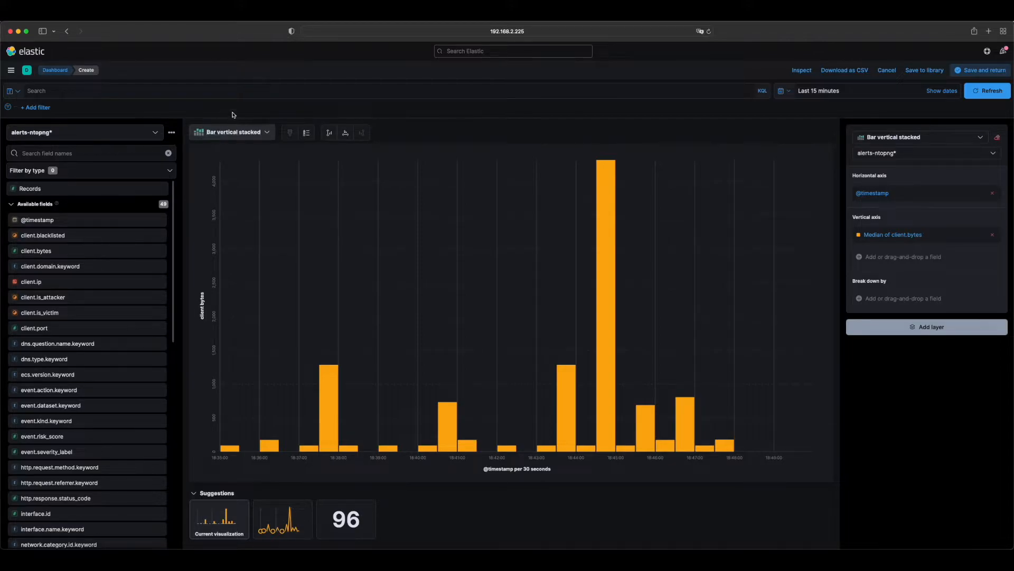
Try the Donut visualization type and go back to the suggested over-time bar chart
left_click(231, 133)
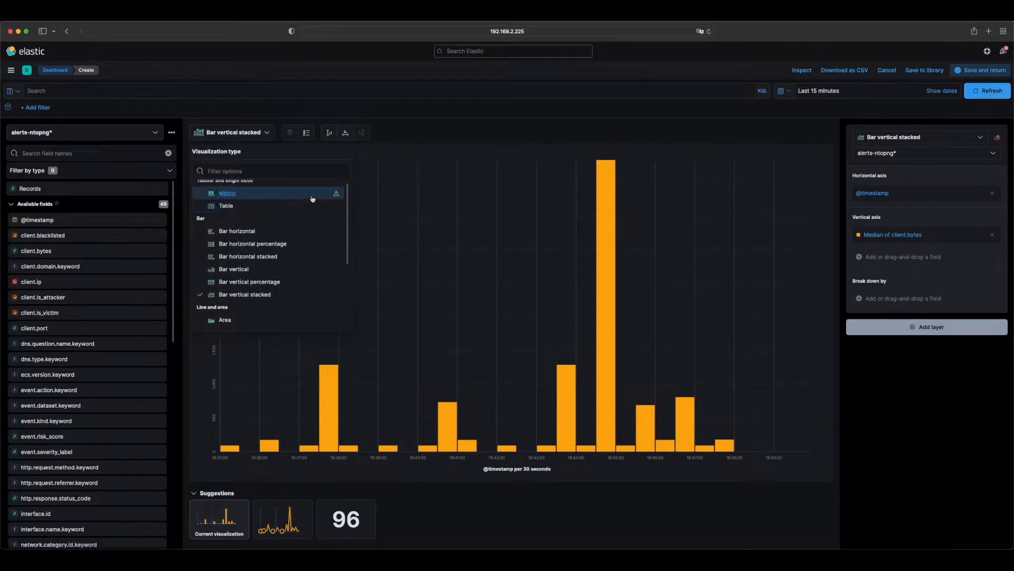
mouse_move(336, 195)
scroll(227, 195, "down", 4)
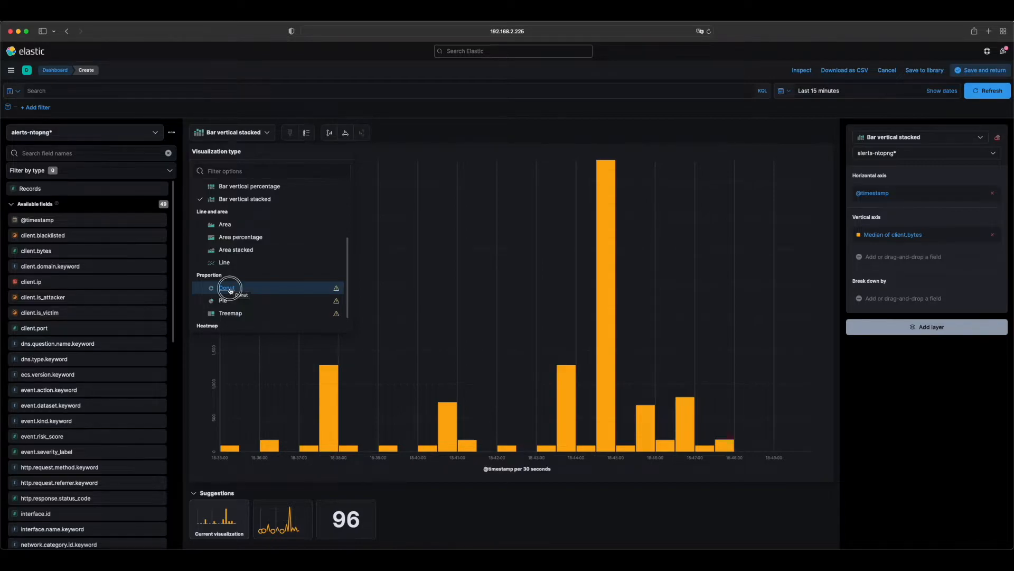
left_click(229, 288)
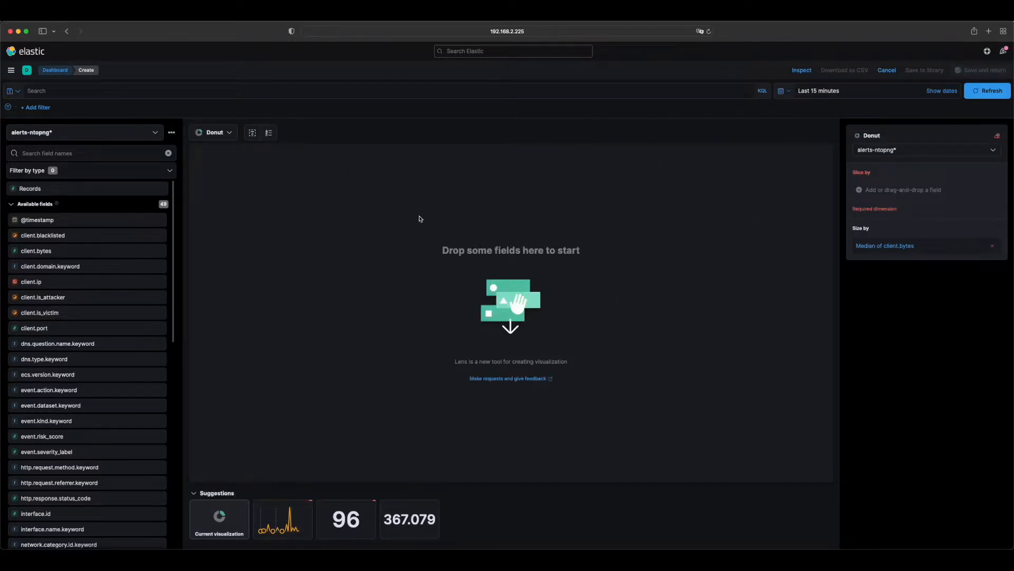
left_click(299, 515)
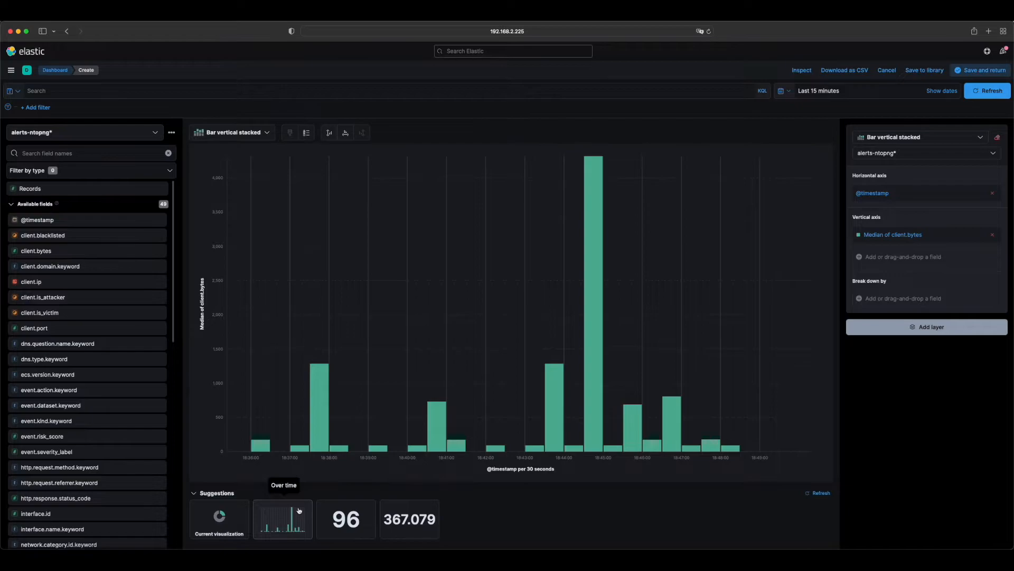
left_click(830, 94)
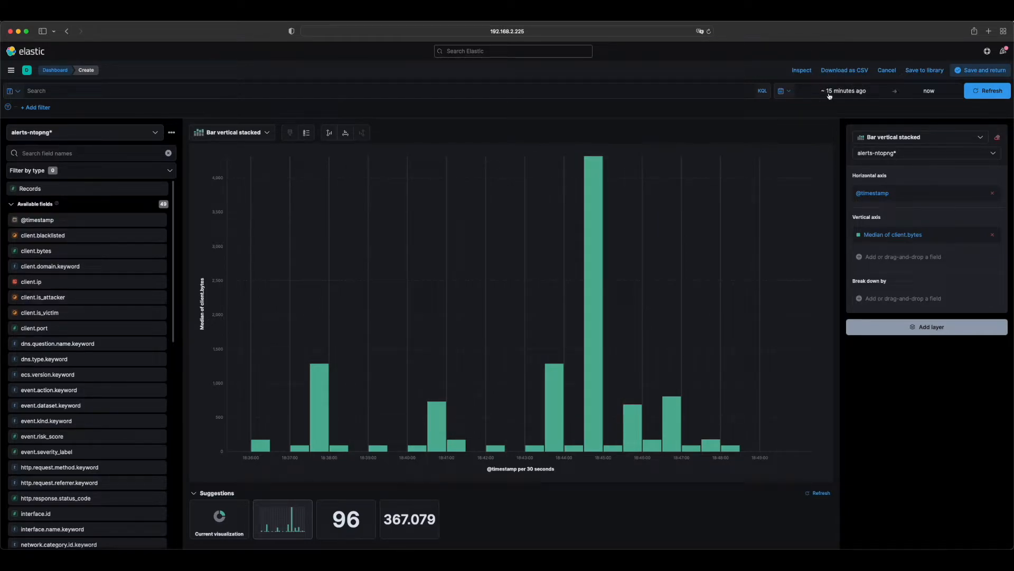
left_click(830, 93)
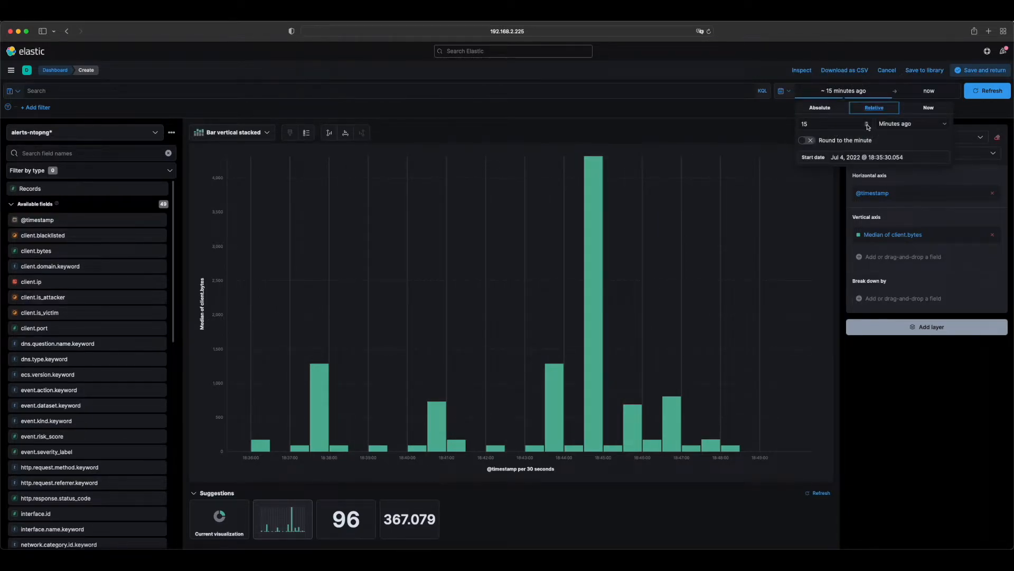
left_click(848, 123)
left_click(818, 109)
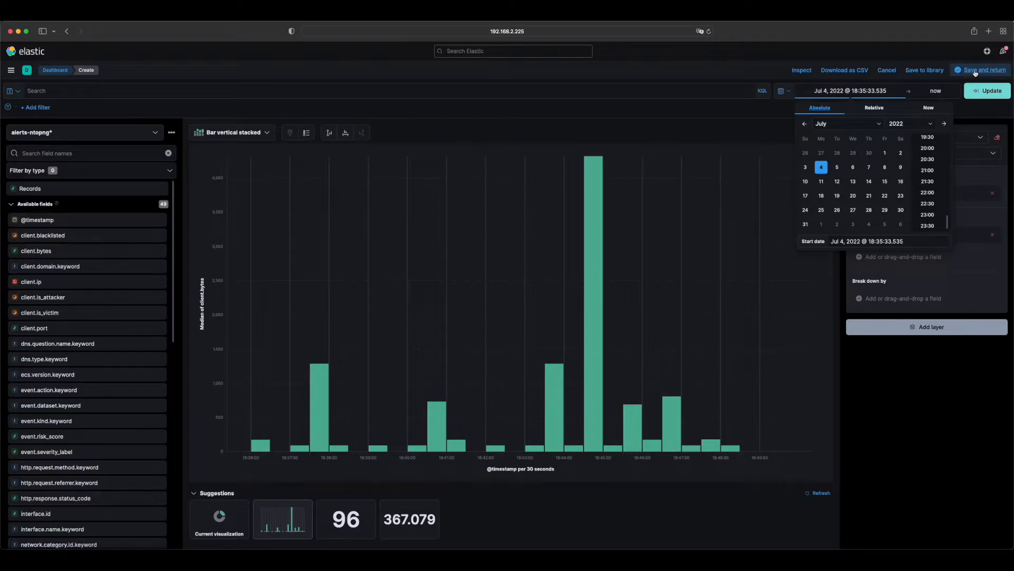
Save the visualization to the dashboard and resize its panel to about a third of the dashboard's width, slightly taller
left_click(976, 70)
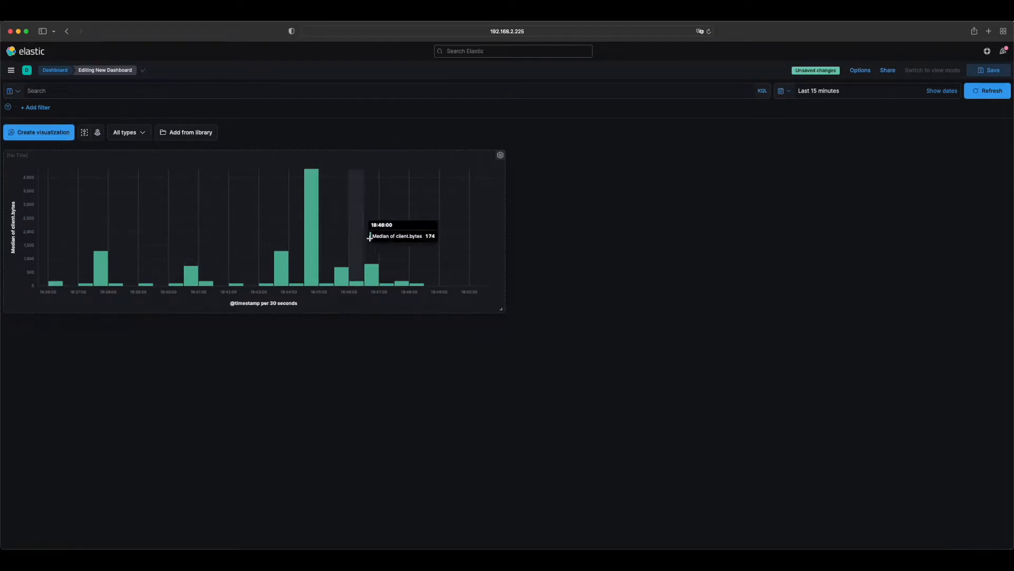
left_click_drag(503, 309, 313, 335)
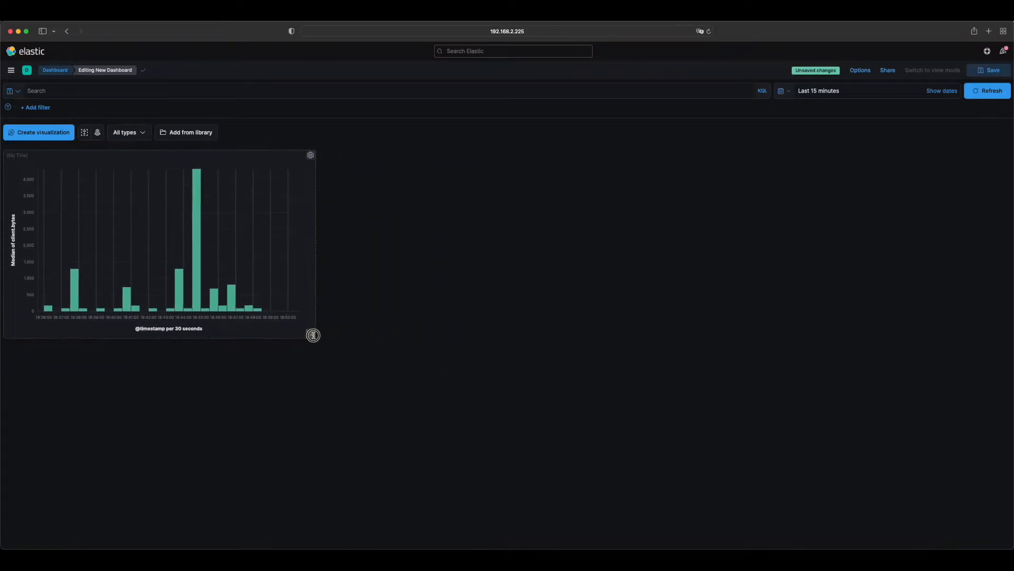
Set the panel title of the bar chart to "client bytes"
left_click(15, 157)
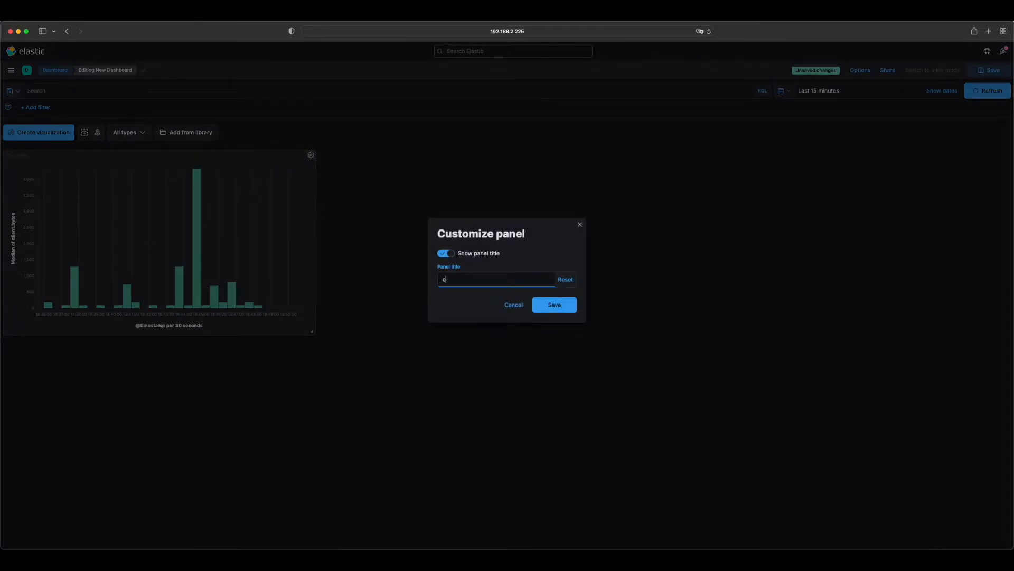
type("client bytes")
key("Return")
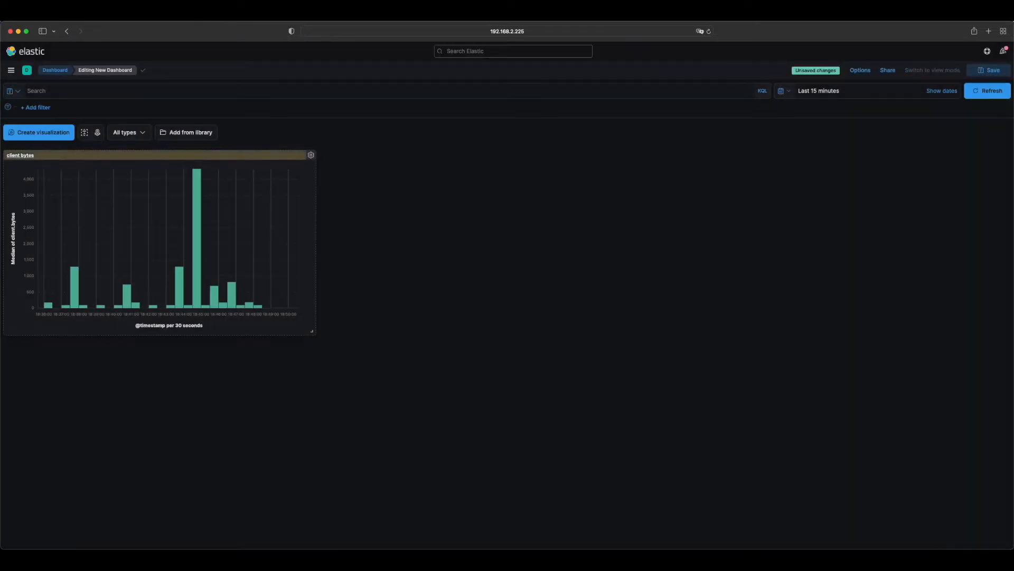
left_click(311, 155)
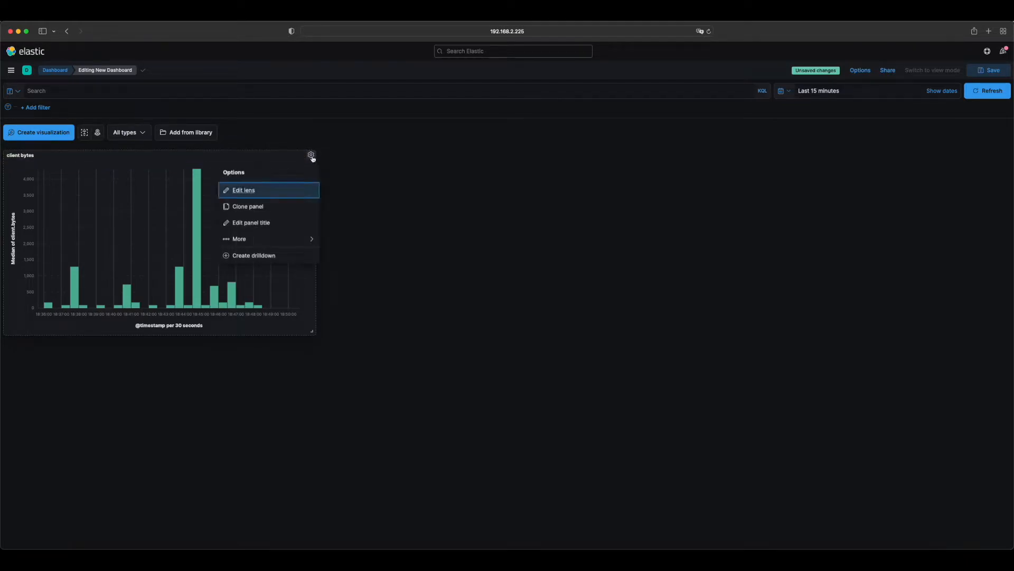
left_click(239, 239)
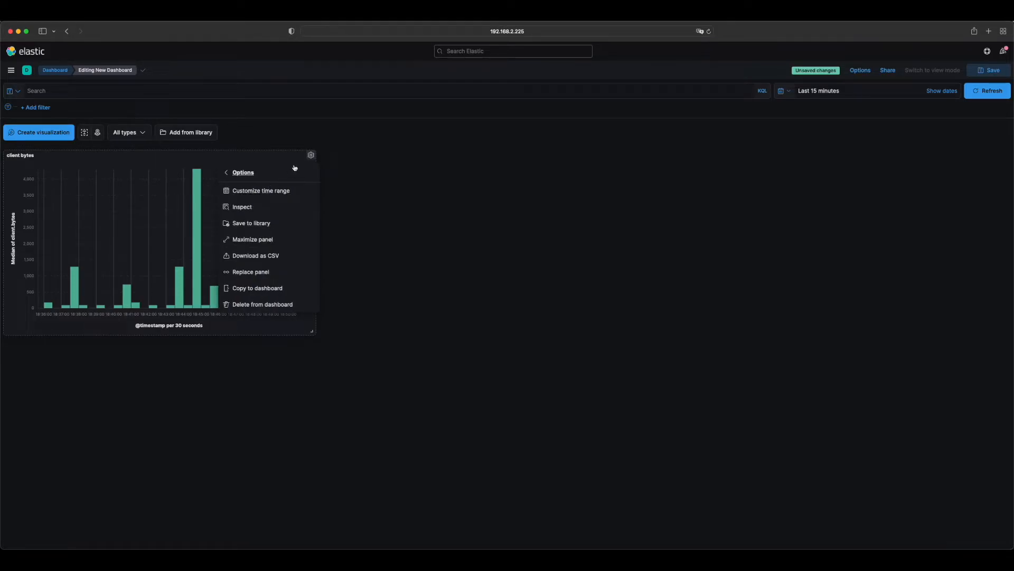
left_click(338, 143)
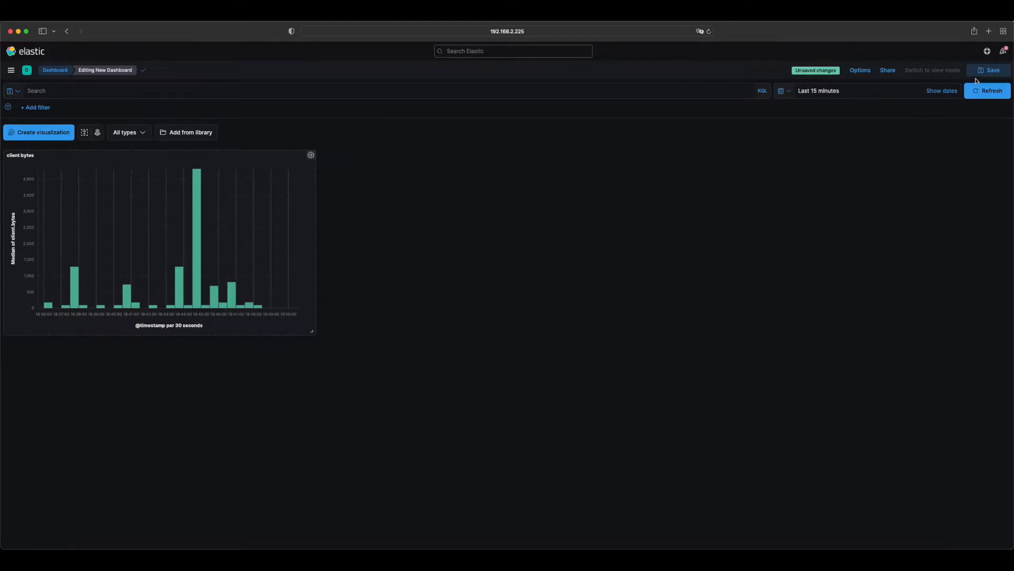
Save the dashboard with the title "test" and switch it to view mode
left_click(980, 72)
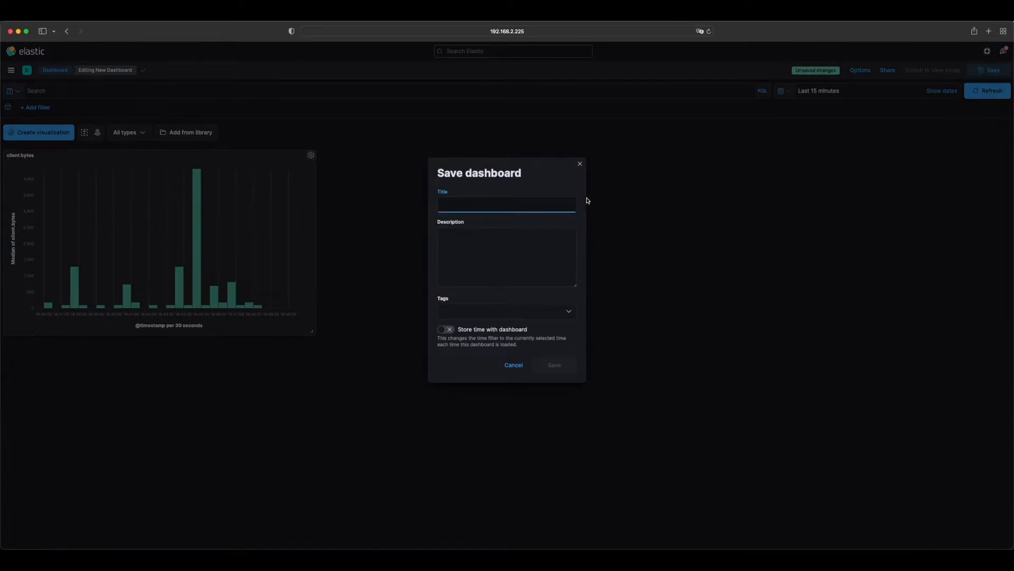
type("test")
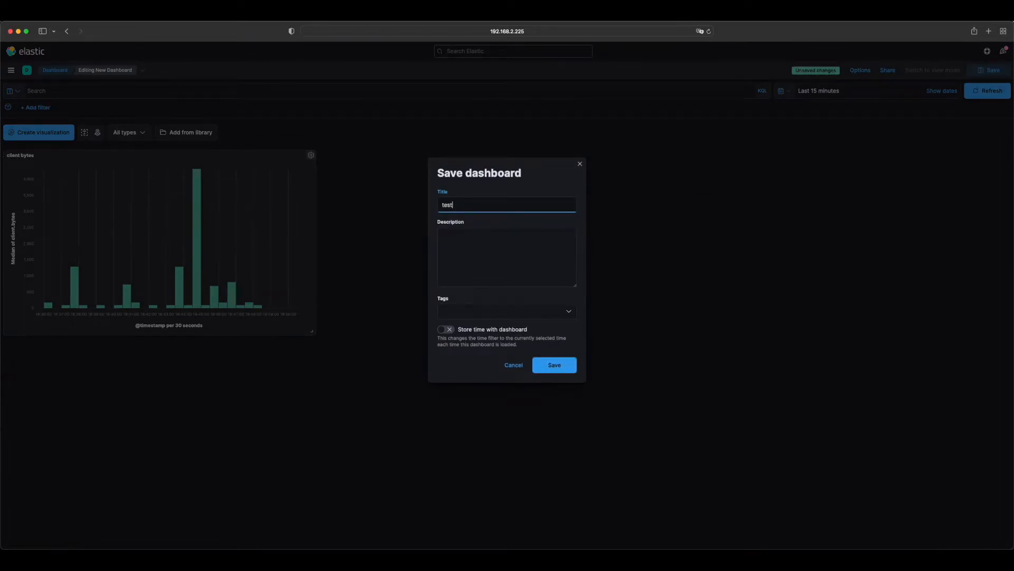
key("Return")
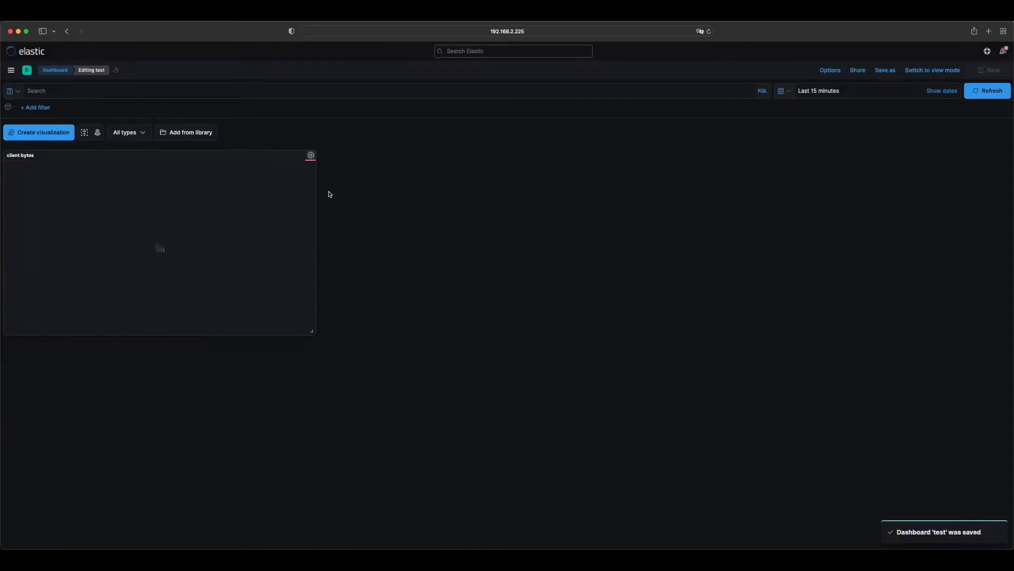
left_click(928, 71)
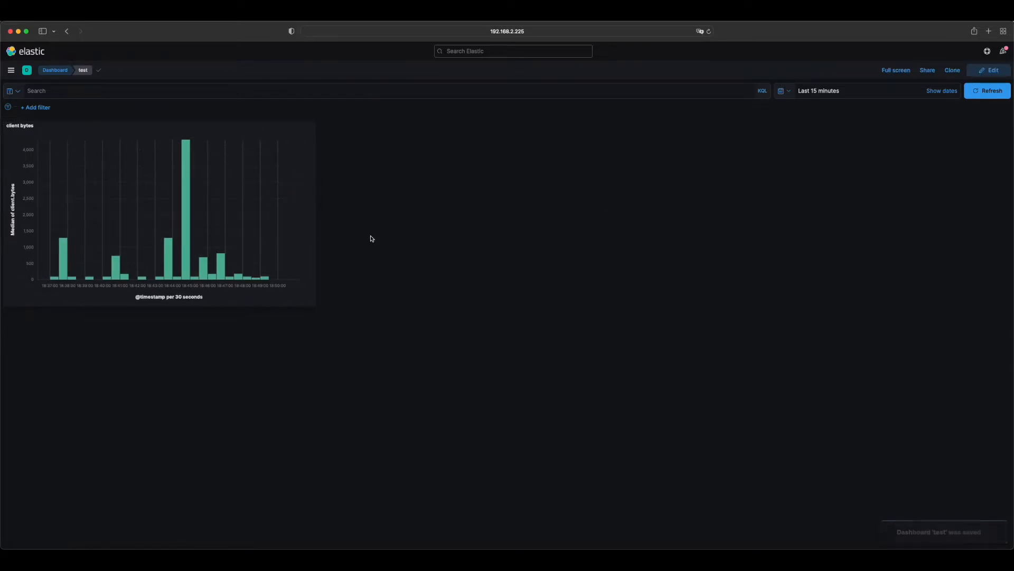
Open the existing Alerts dashboard and toggle the 160 series off and on in the Event Risk Score Over Time chart
left_click(66, 31)
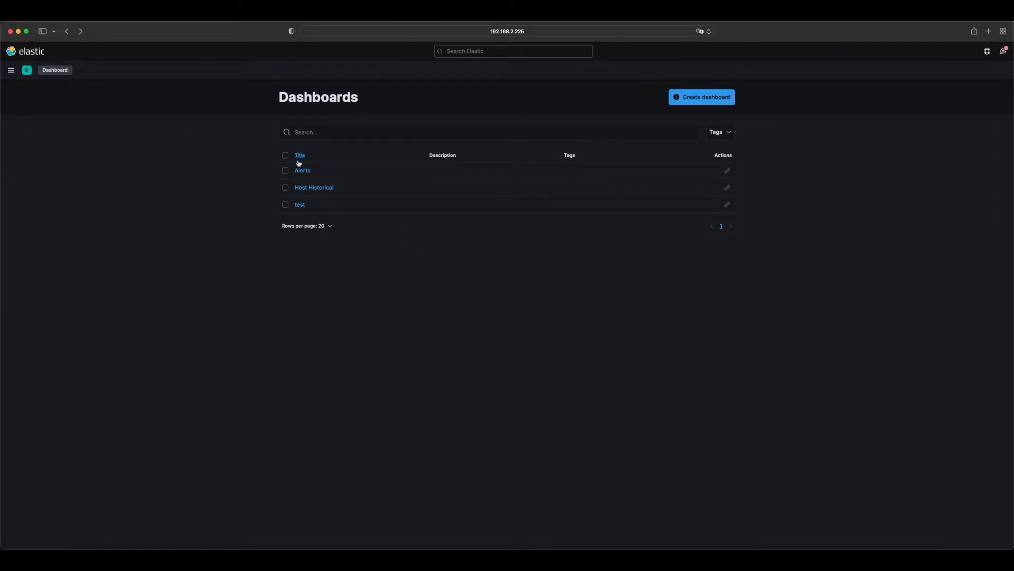
left_click(301, 170)
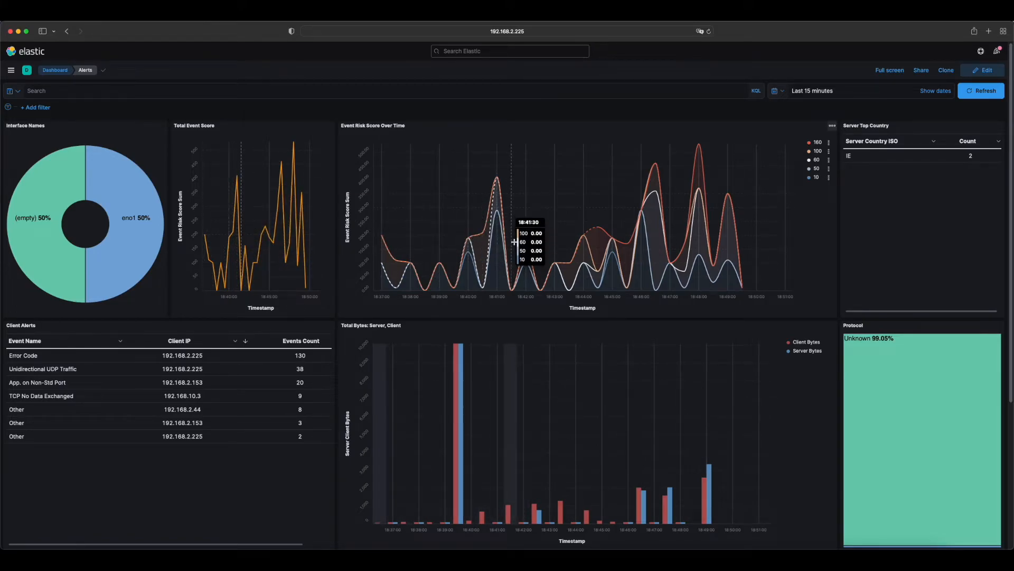
left_click(817, 143)
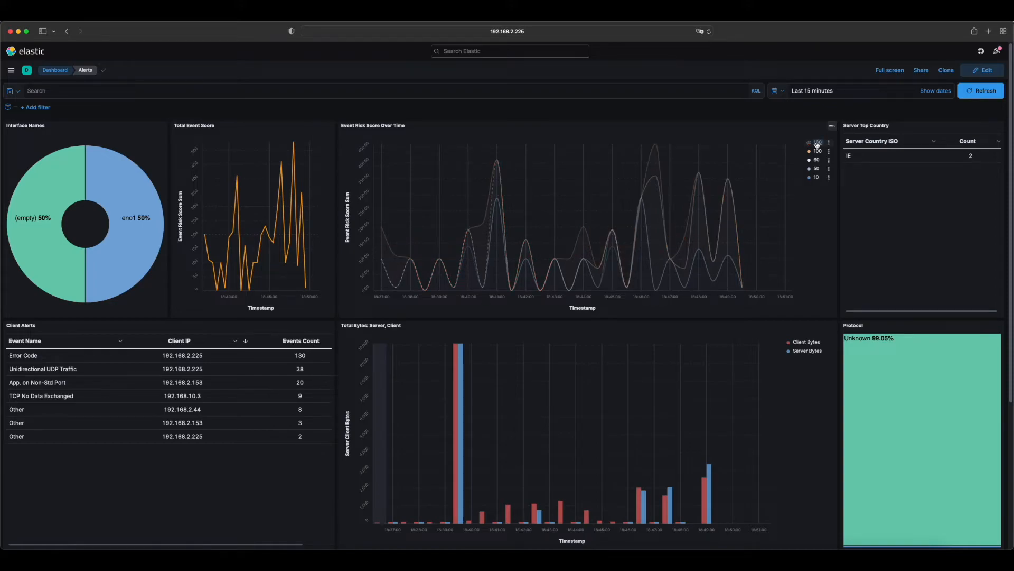
left_click(816, 143)
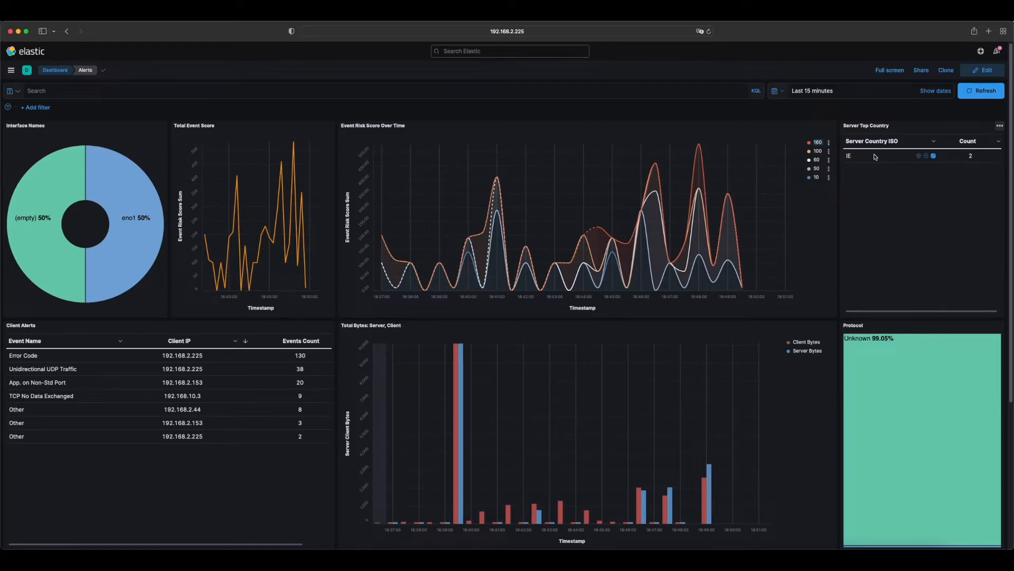
Examine the Client Alerts and Server Alerts tables, the Total Bytes chart, the Protocol panel and the client-server ports and packets charts
scroll(875, 157, "down", 5)
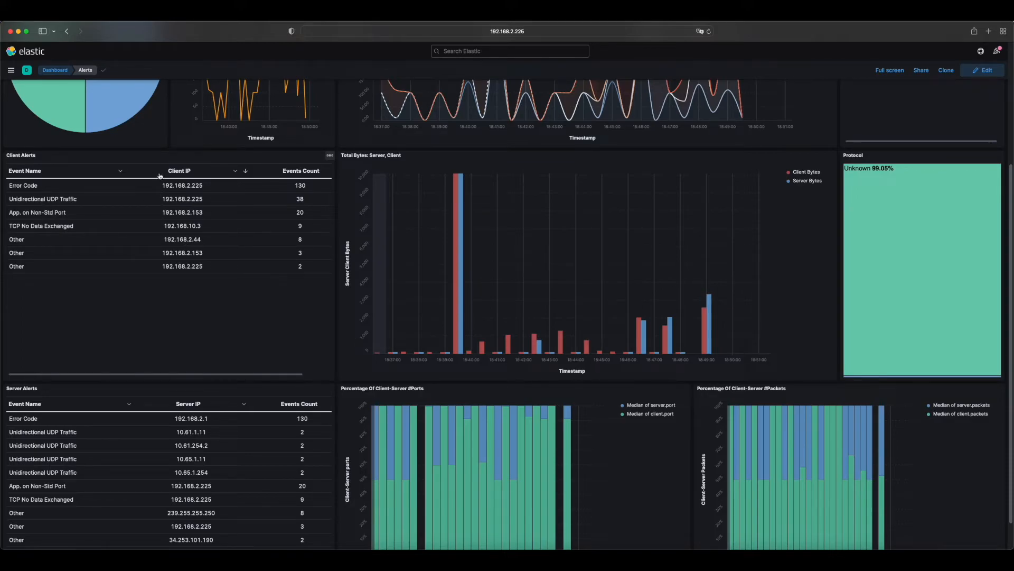
scroll(177, 192, "right", 2)
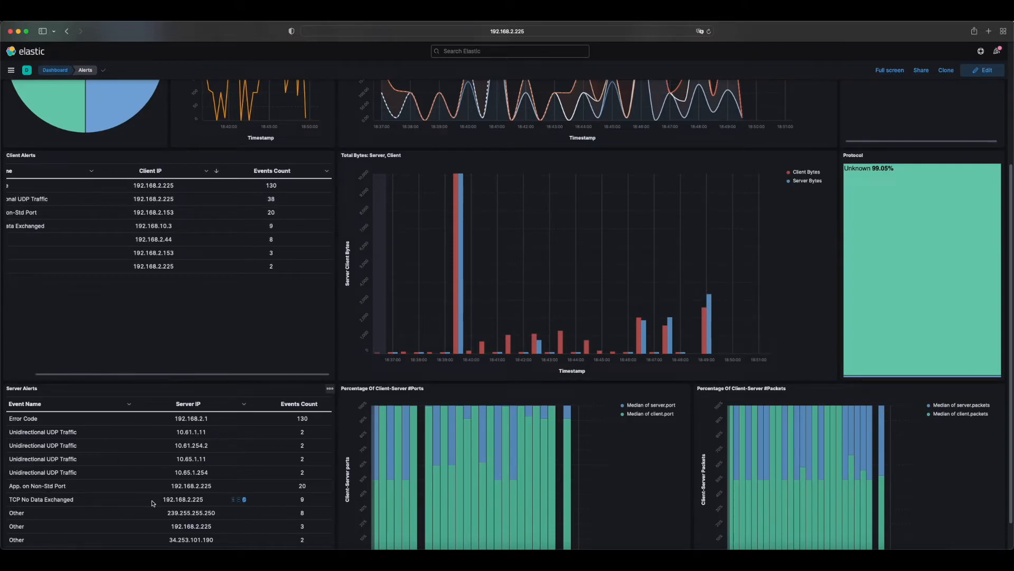
mouse_move(397, 314)
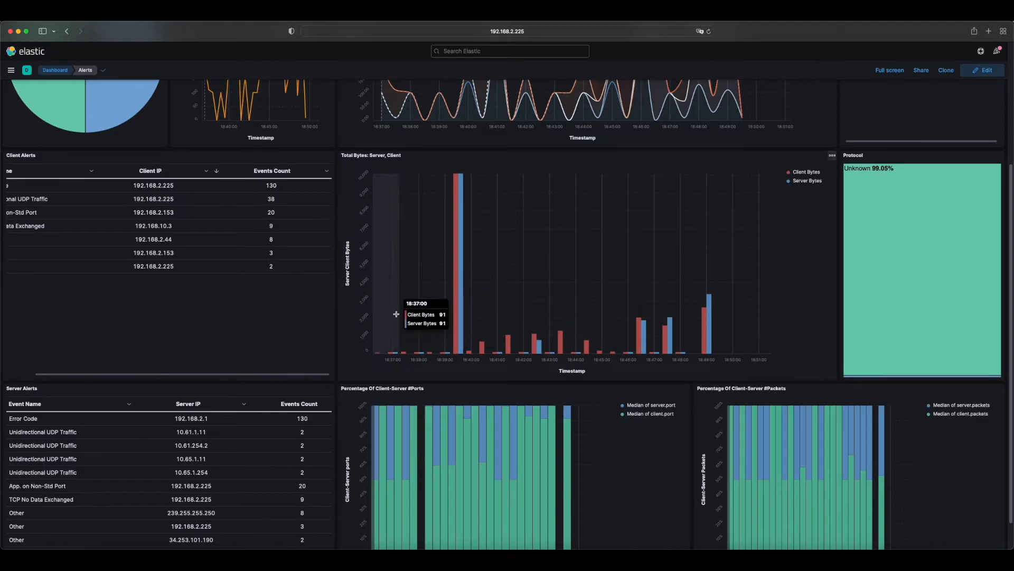
mouse_move(858, 335)
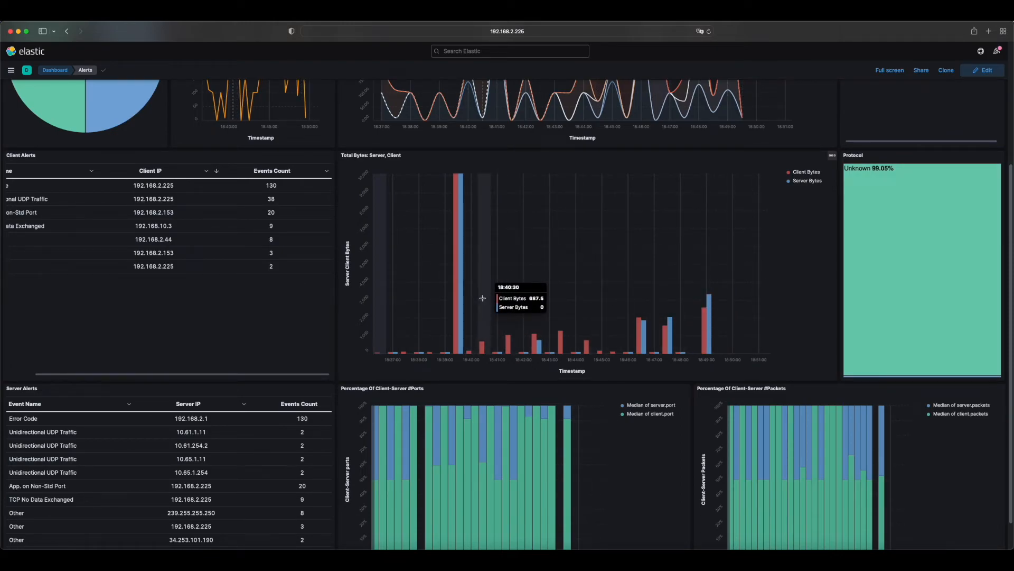
mouse_move(899, 296)
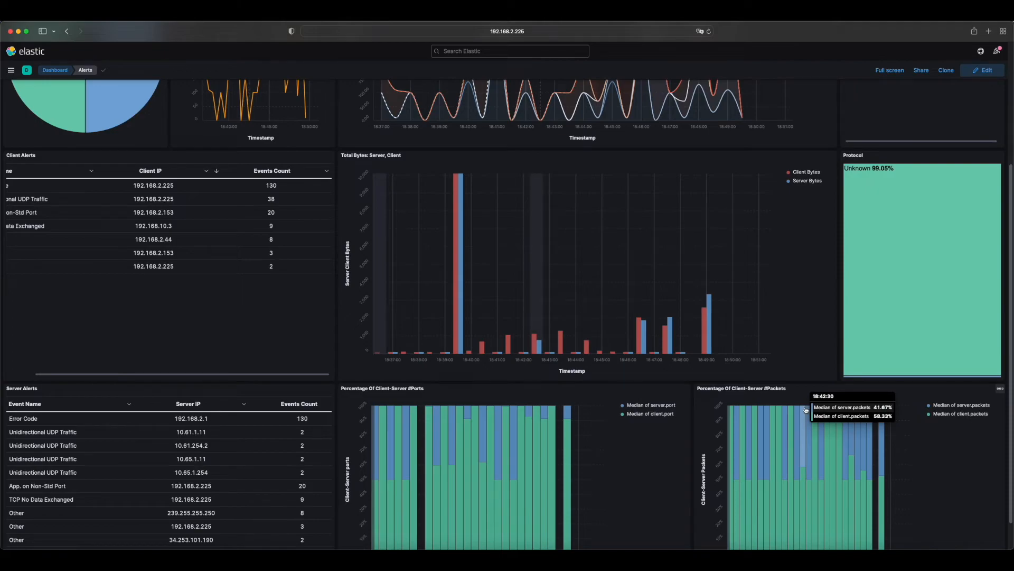
mouse_move(565, 448)
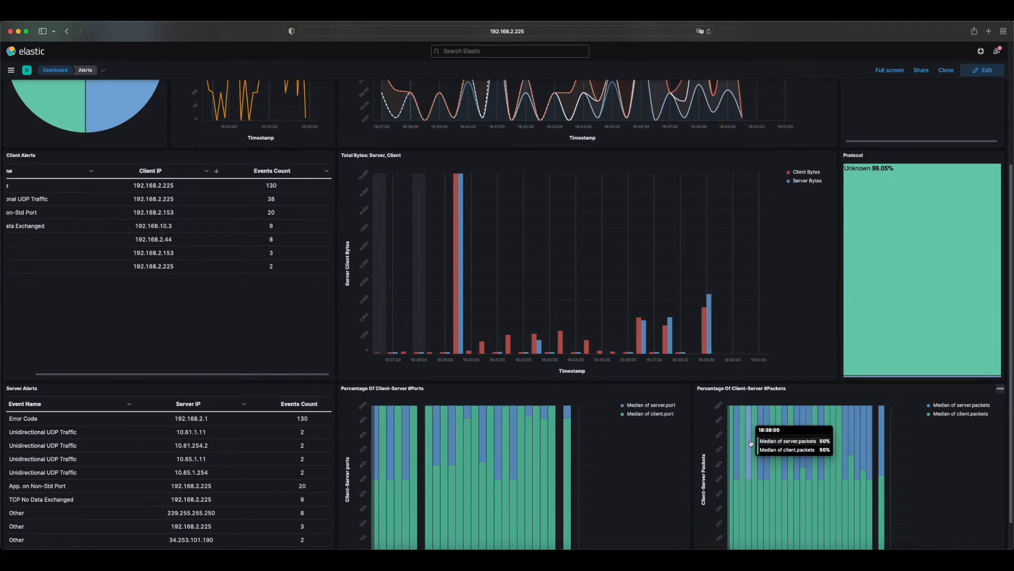
mouse_move(746, 439)
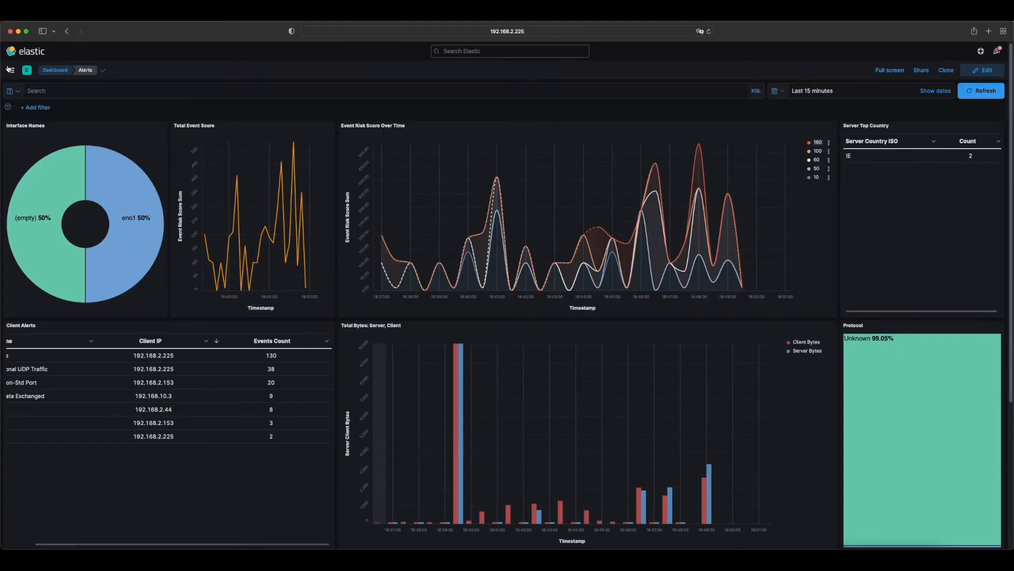
Export the "test" dashboard from Stack Management's Saved Objects, with related objects included
left_click(10, 70)
scroll(41, 193, "down", 5)
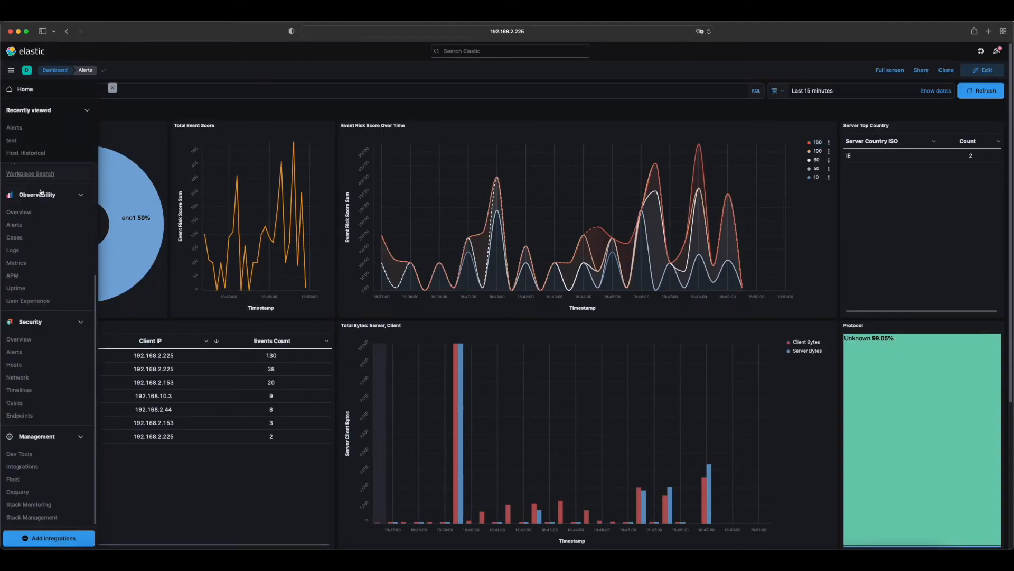
left_click(46, 517)
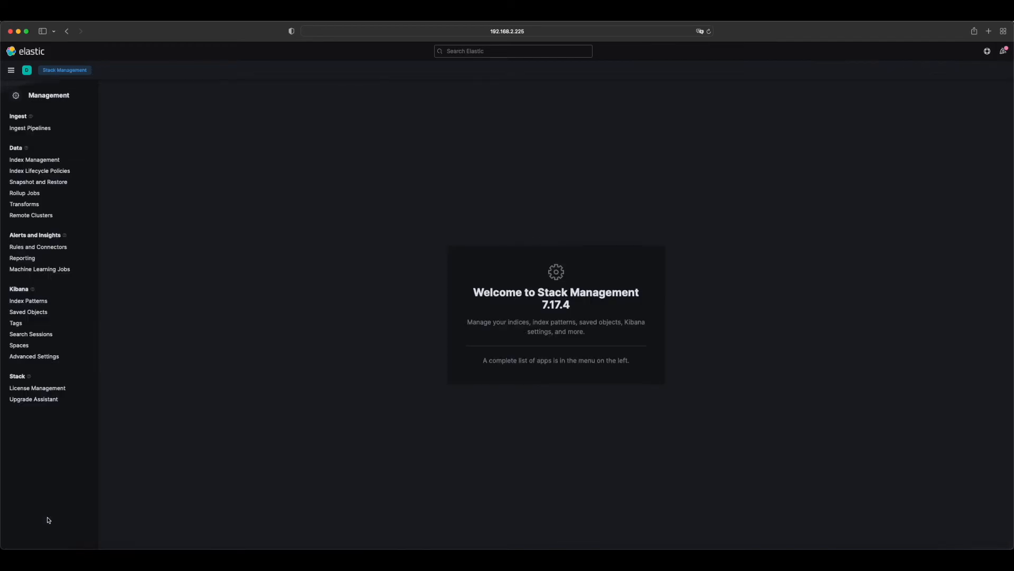
left_click(32, 313)
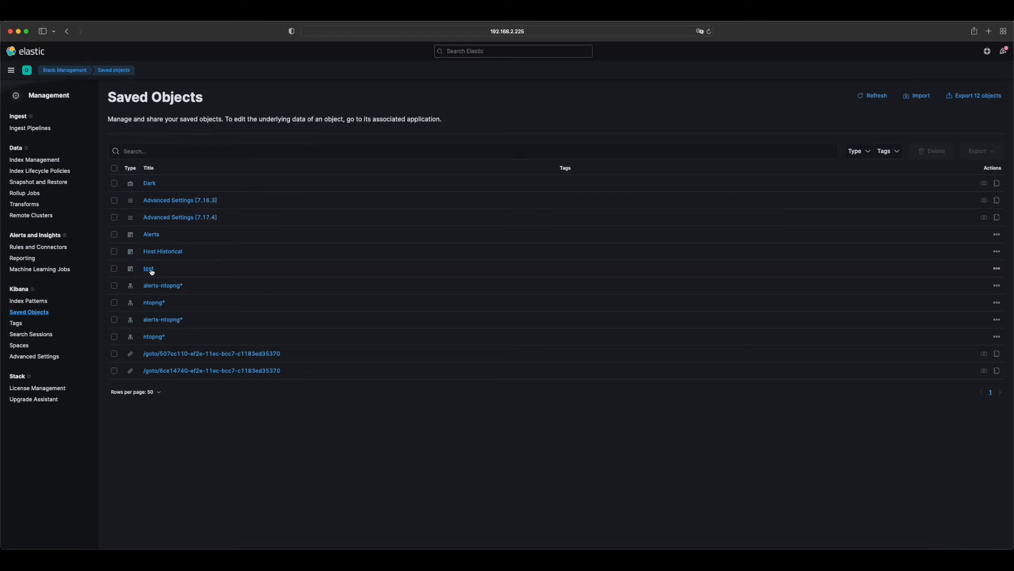
left_click(114, 268)
left_click(980, 152)
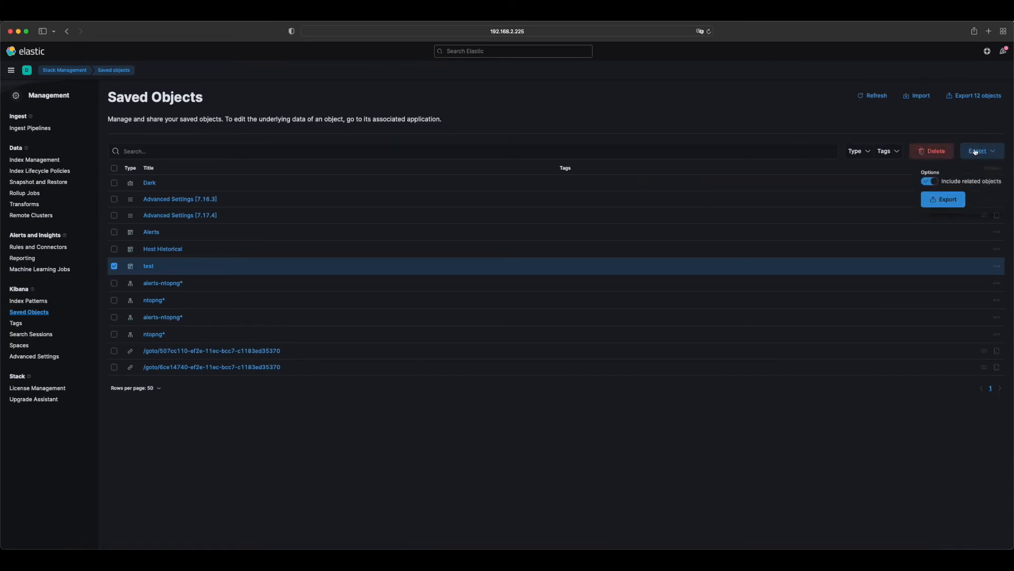
left_click(943, 198)
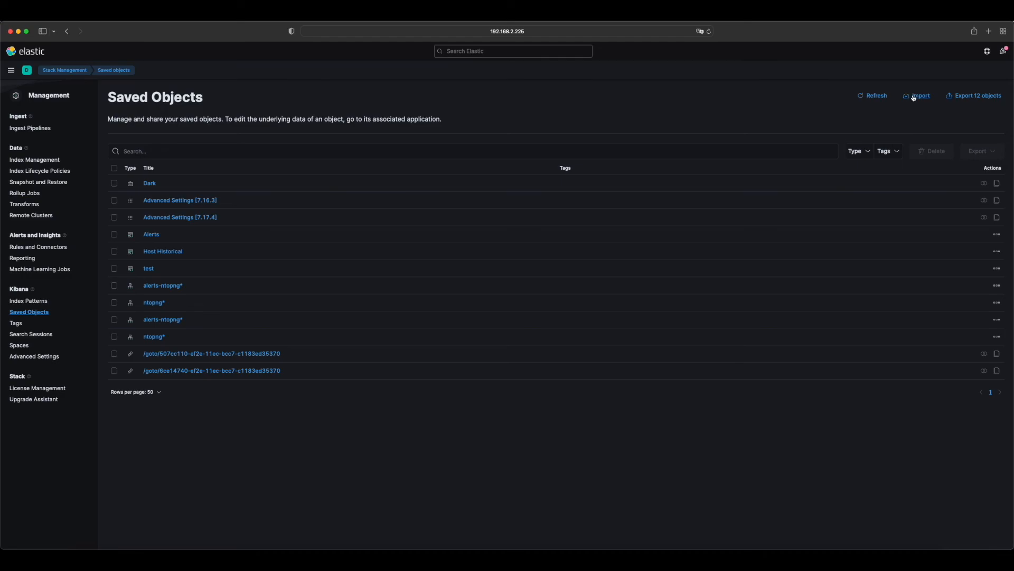
Return from Saved Objects to the Alerts dashboard
left_click(11, 71)
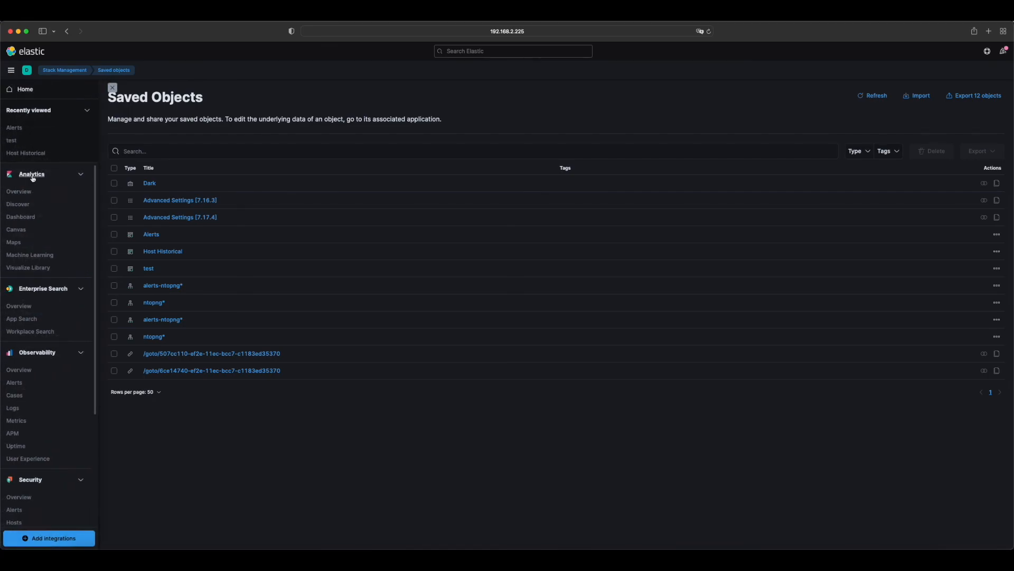
left_click(21, 220)
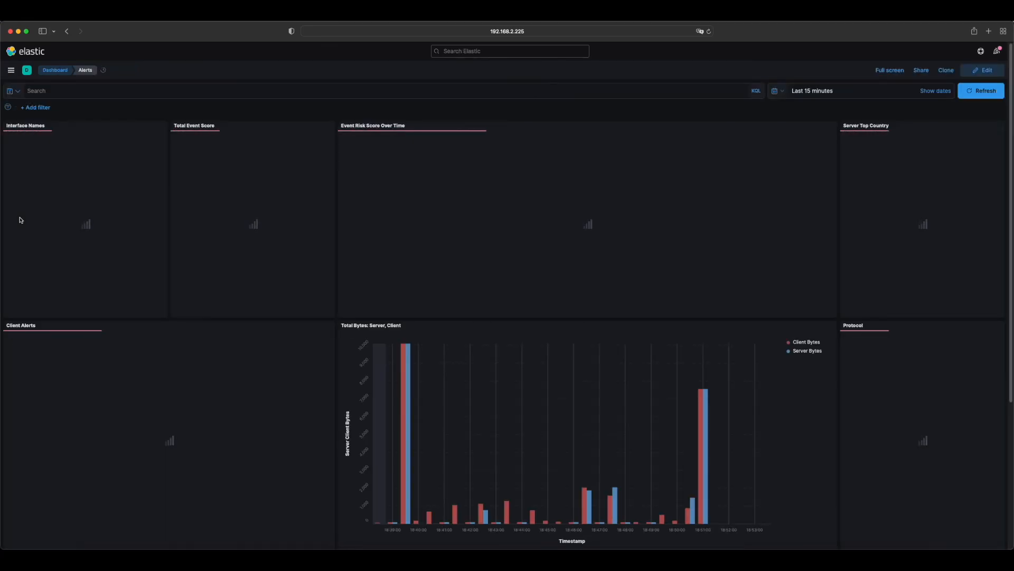